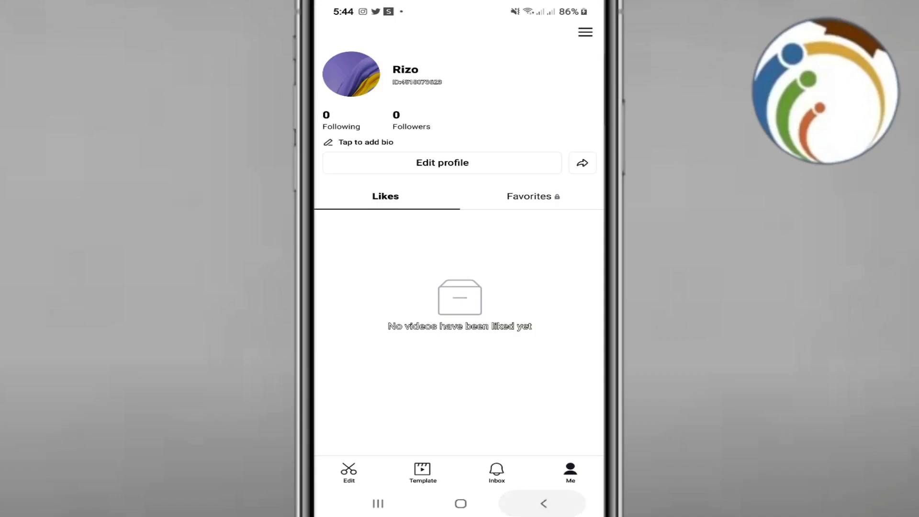
# - Return to CapCut from Recents, go to the Me profile page and show its hamburger menu
pyautogui.click(460, 503)
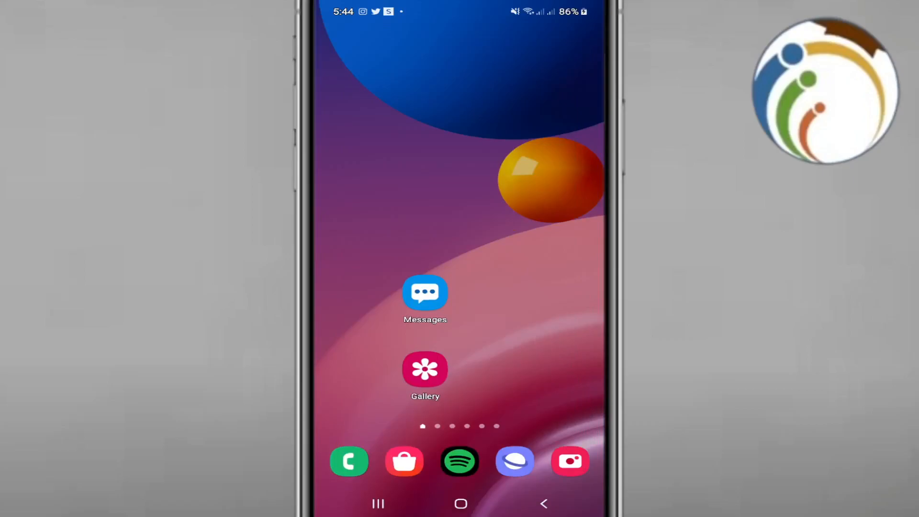
pyautogui.click(378, 504)
pyautogui.click(460, 236)
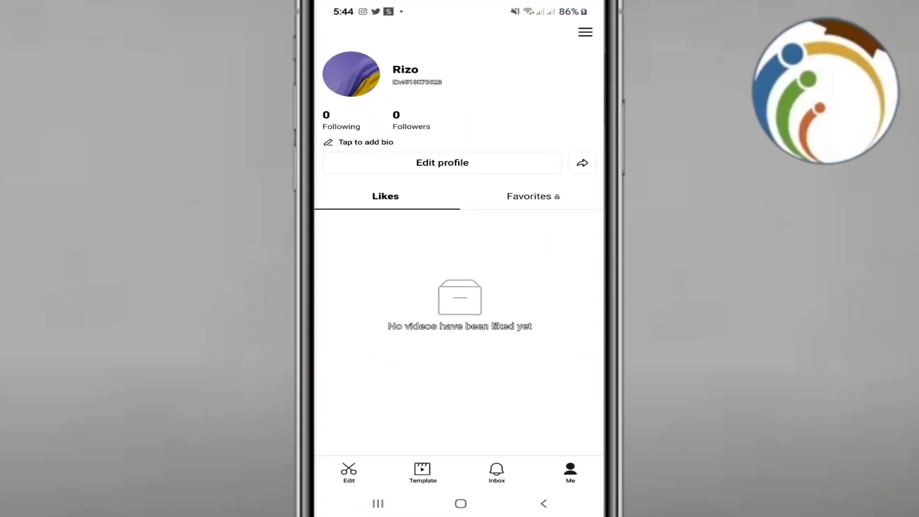
pyautogui.click(348, 472)
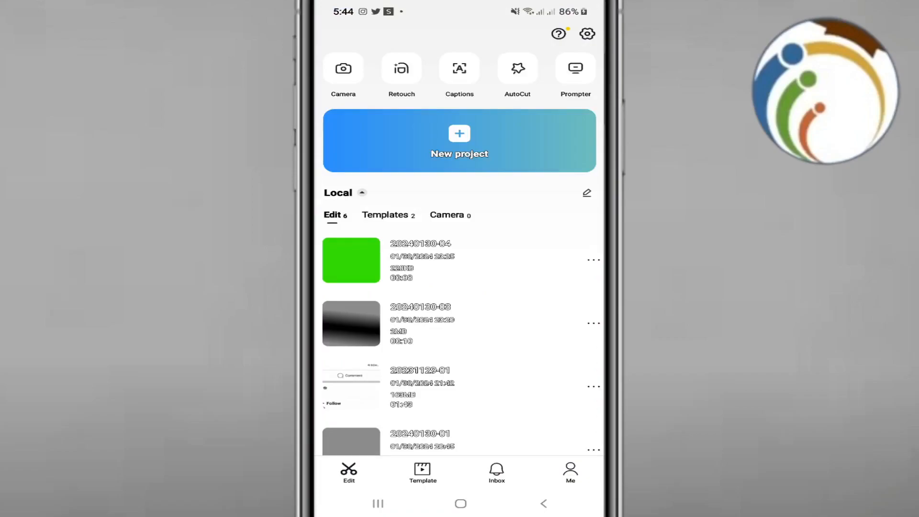
pyautogui.click(570, 472)
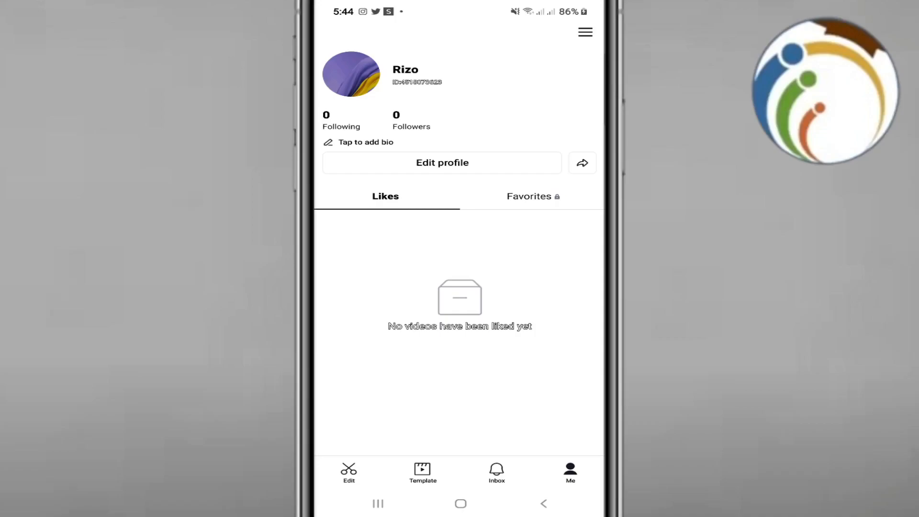
pyautogui.click(585, 33)
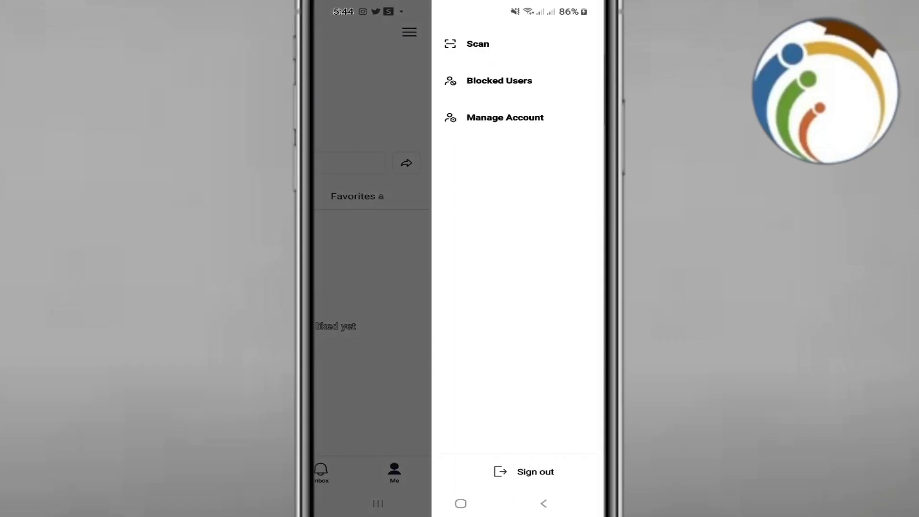
# - Choose Scan and grant camera access 'Only this time' to reach the QR scanner
pyautogui.click(478, 43)
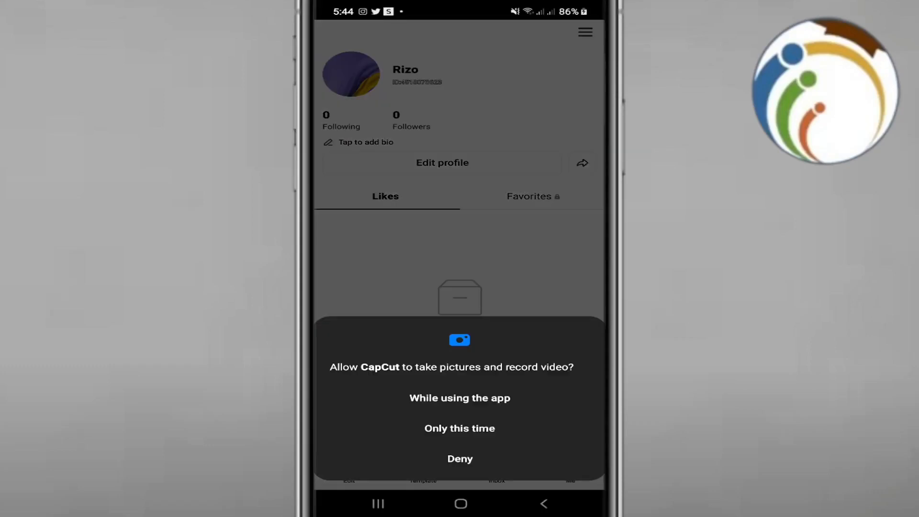
pyautogui.click(459, 428)
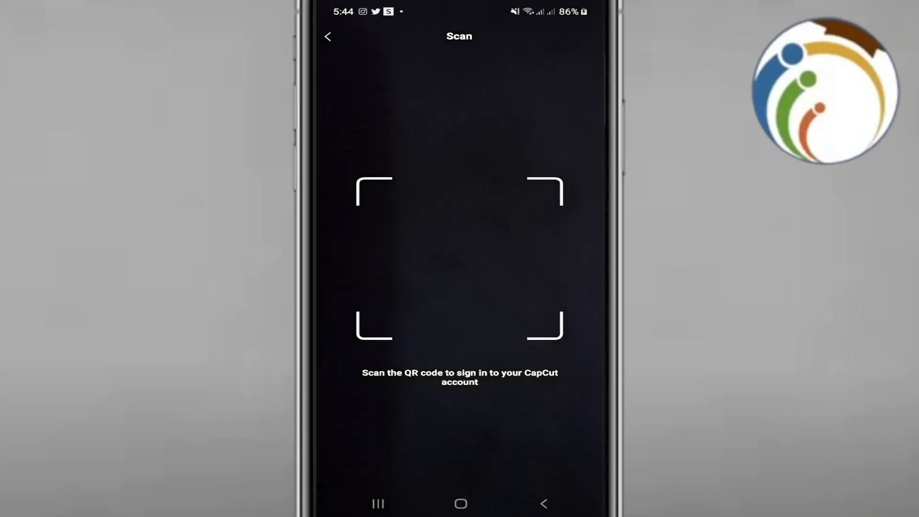